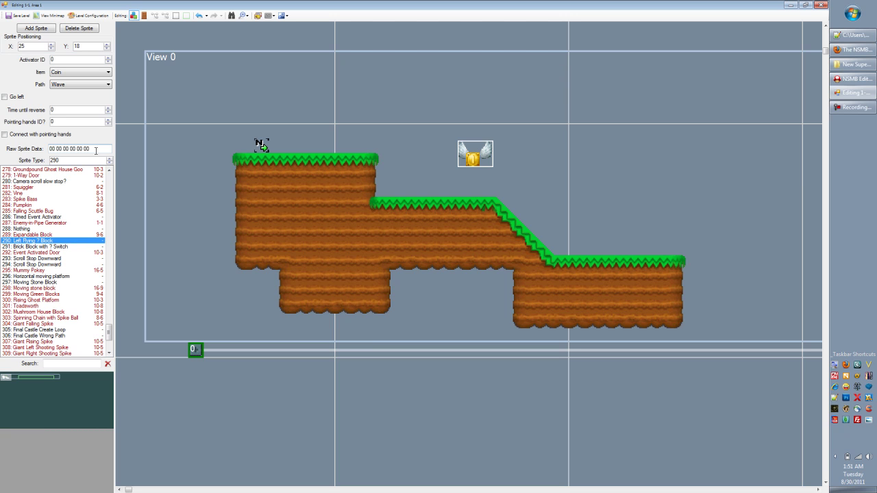
- Select the whole Raw Sprite Data value, then bring up the NSMB Hacking Domain forum in Firefox
drag(110, 334, 103, 208)
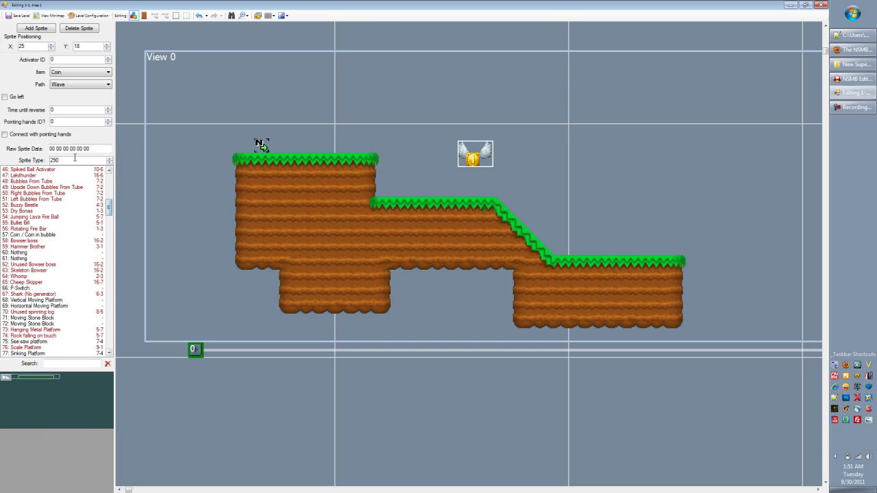
drag(50, 149, 107, 151)
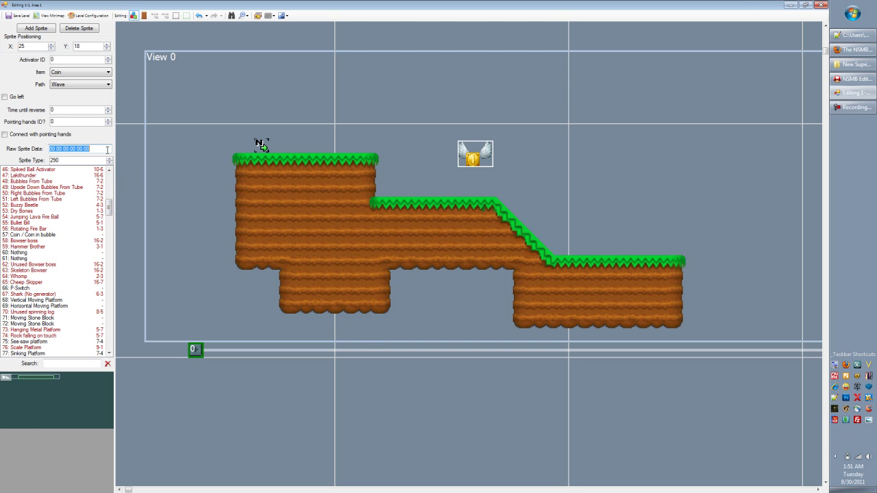
click(853, 50)
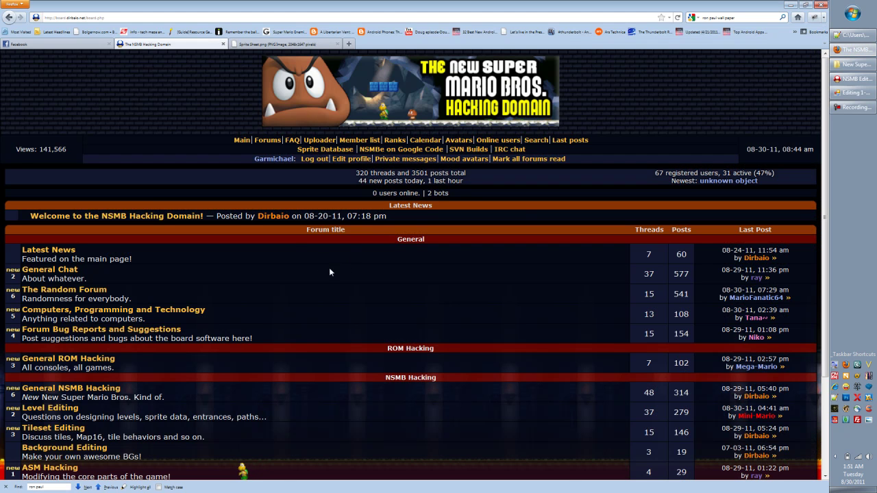
- Open the forum's Sprite Database and scroll down to entry 149, Koopa Troopa
click(340, 150)
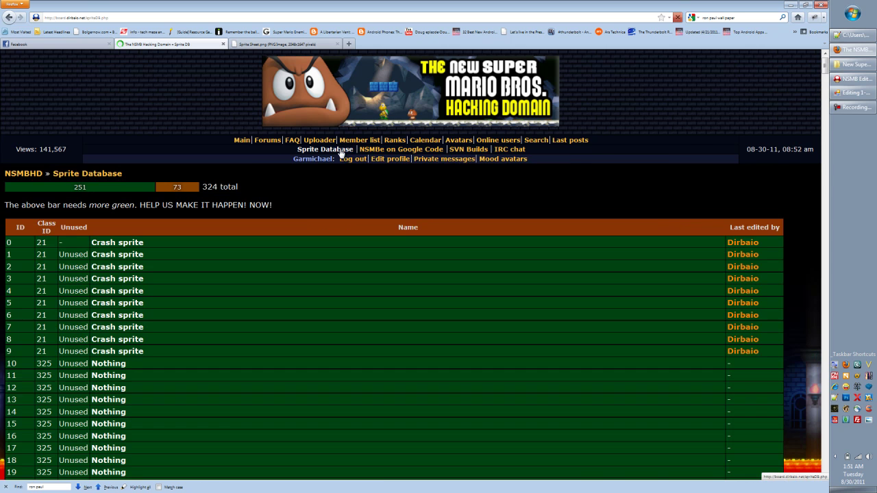
scroll(323, 214, down, 5)
scroll(324, 220, down, 10)
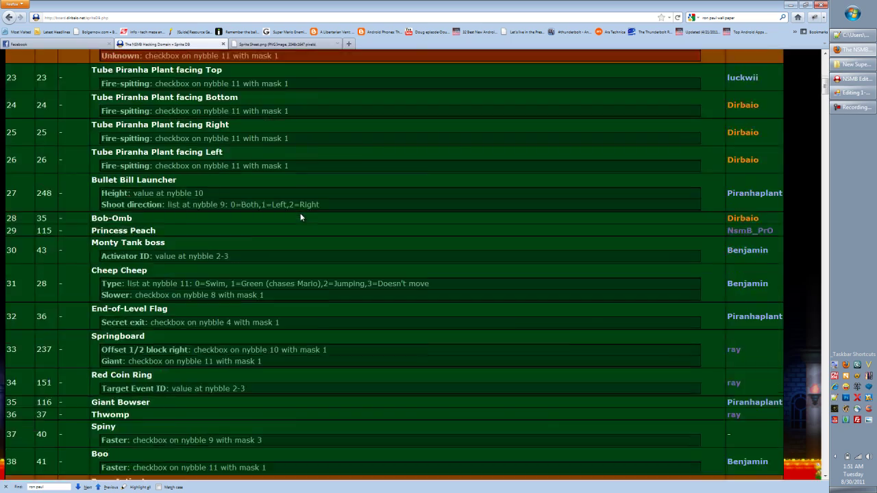
scroll(301, 216, down, 10)
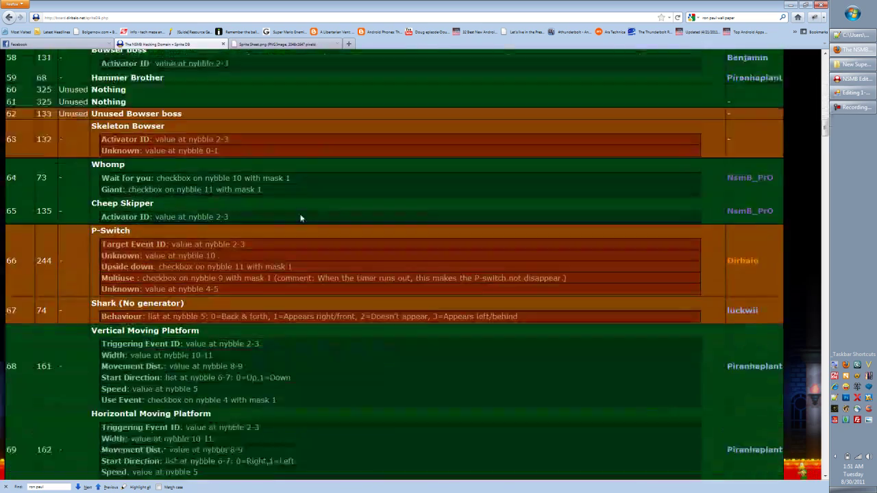
scroll(299, 218, down, 12)
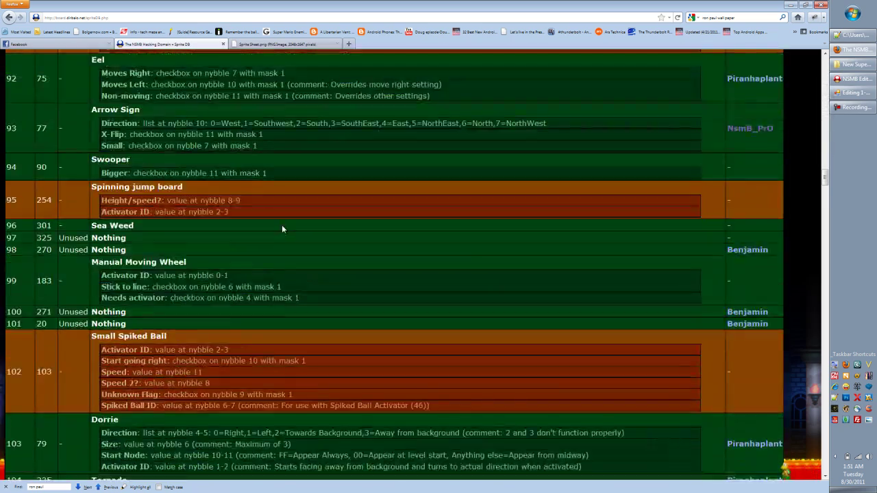
scroll(281, 229, down, 12)
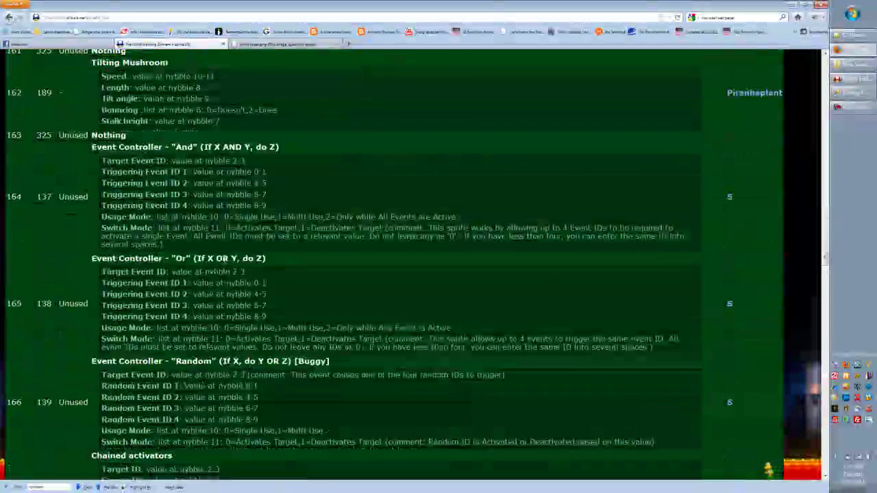
scroll(223, 264, up, 10)
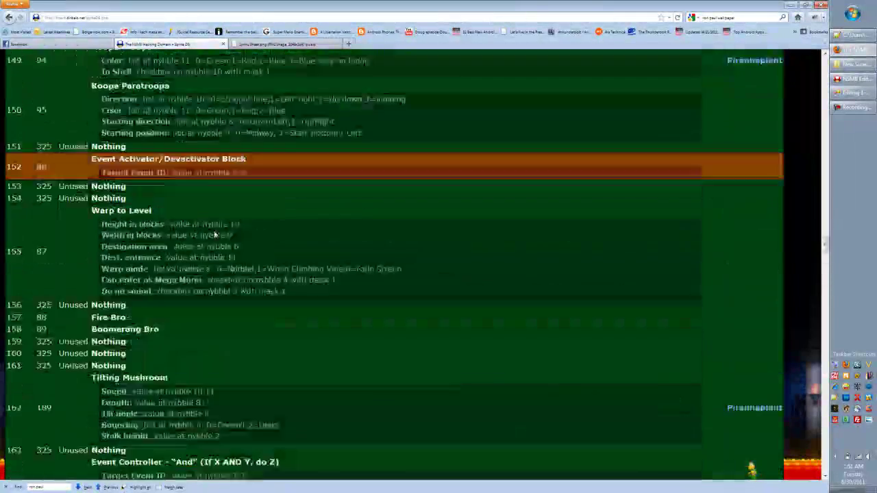
scroll(222, 236, down, 3)
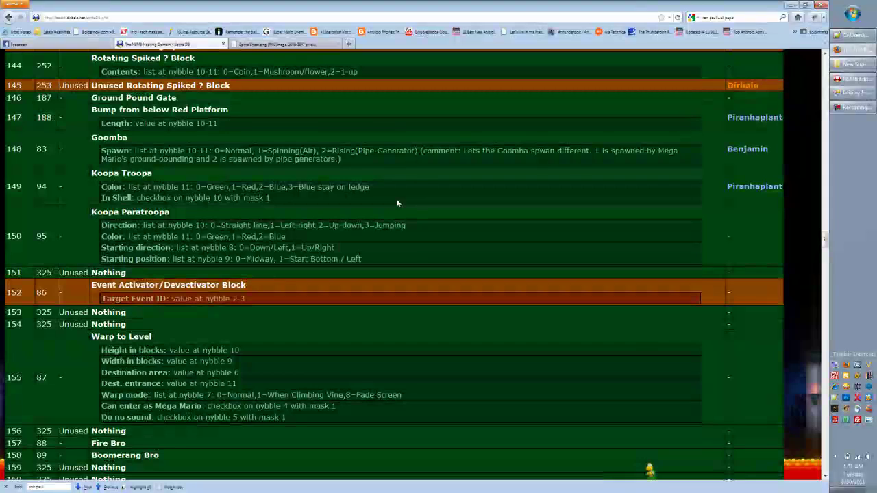
- Expand the Koopa Troopa entry's Sprite Information, then return to NSMB Editor
key(alt+Tab)
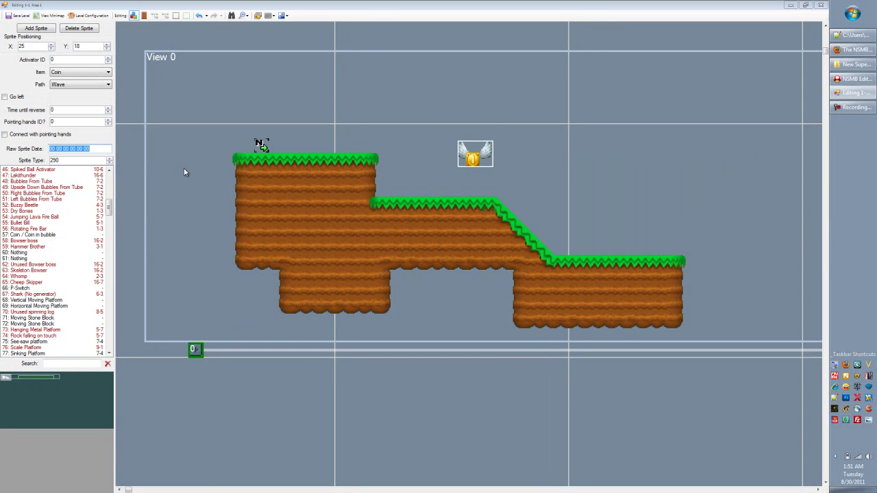
key(alt+Tab)
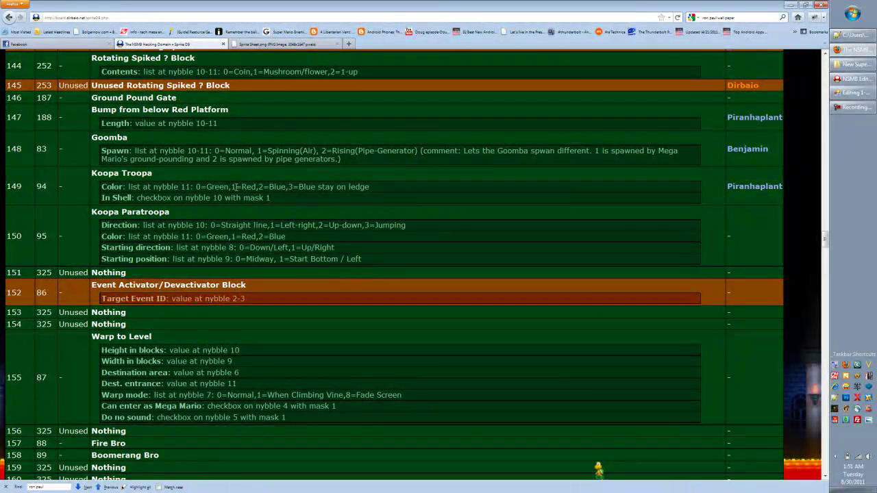
click(320, 197)
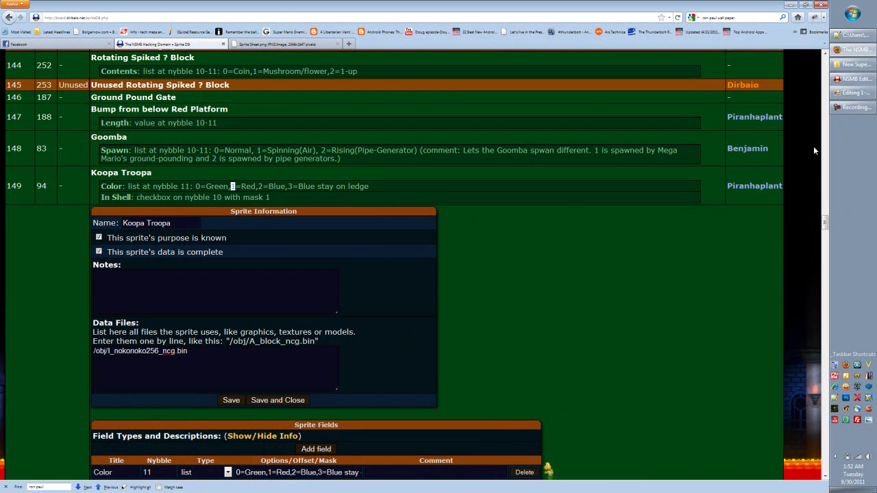
click(854, 80)
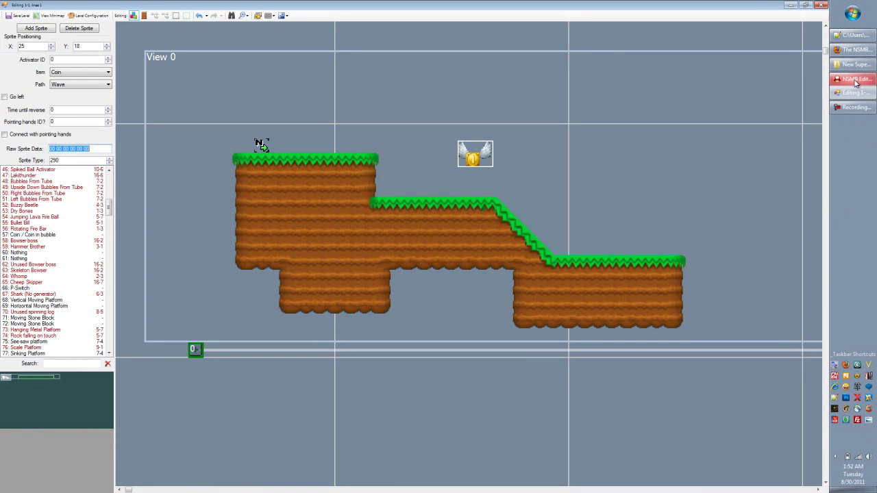
- Focus Sprite Type, move the level listing window aside, view Tools/Options, then return to the database
click(68, 161)
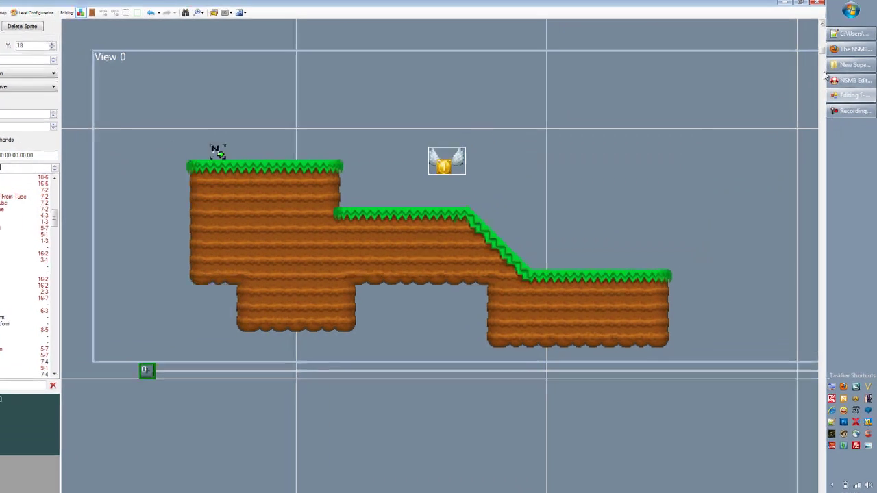
click(855, 79)
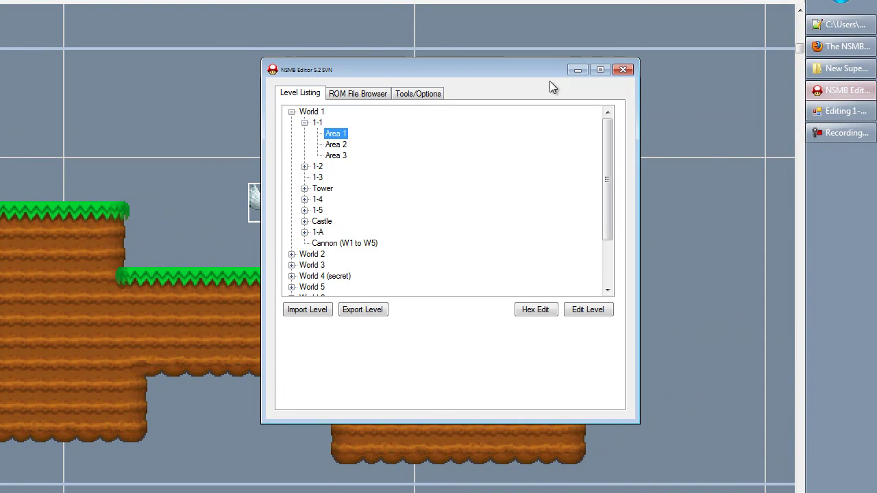
drag(549, 81, 617, 78)
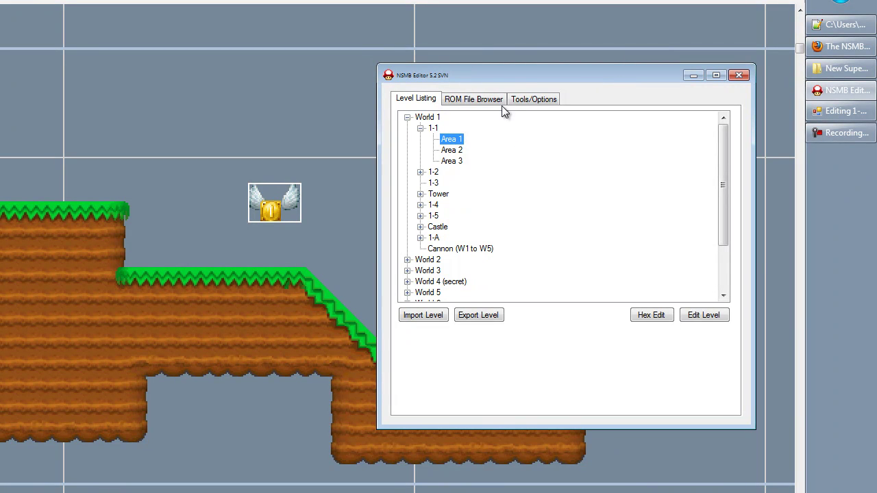
click(550, 102)
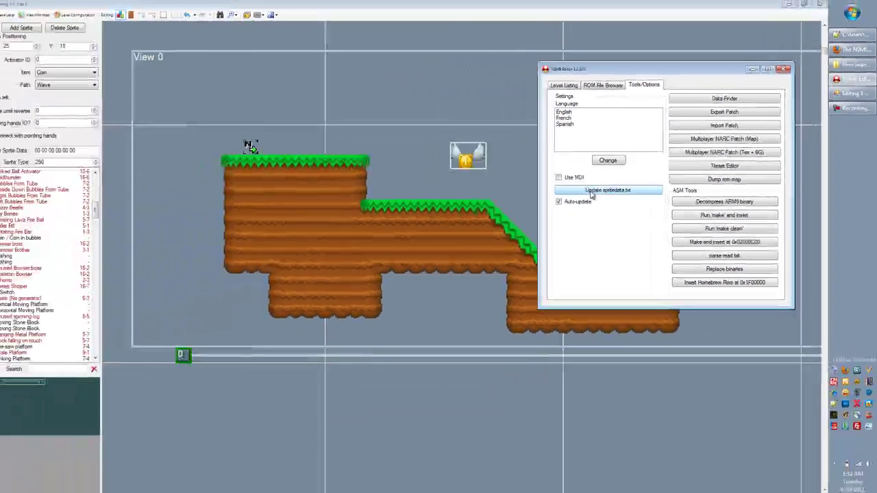
click(856, 51)
- Inspect the Koopa Troopa Color field's Type dropdown and leave it set to list
scroll(346, 174, up, 10)
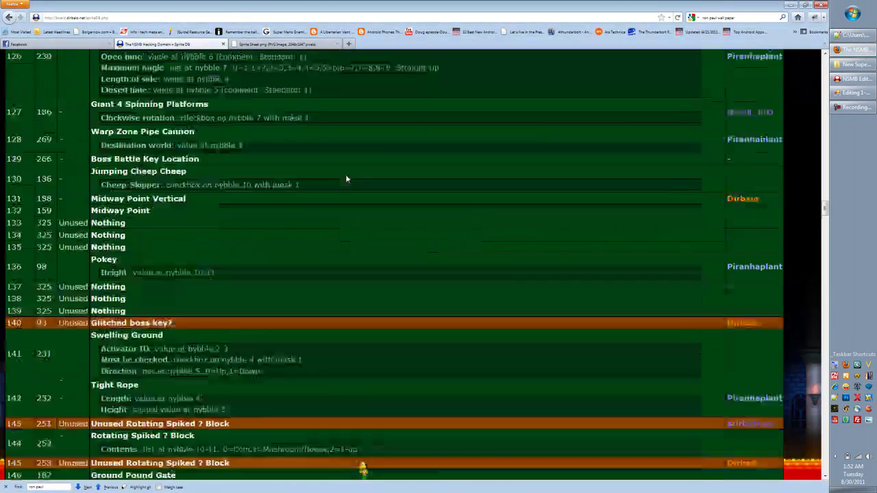
scroll(345, 172, down, 15)
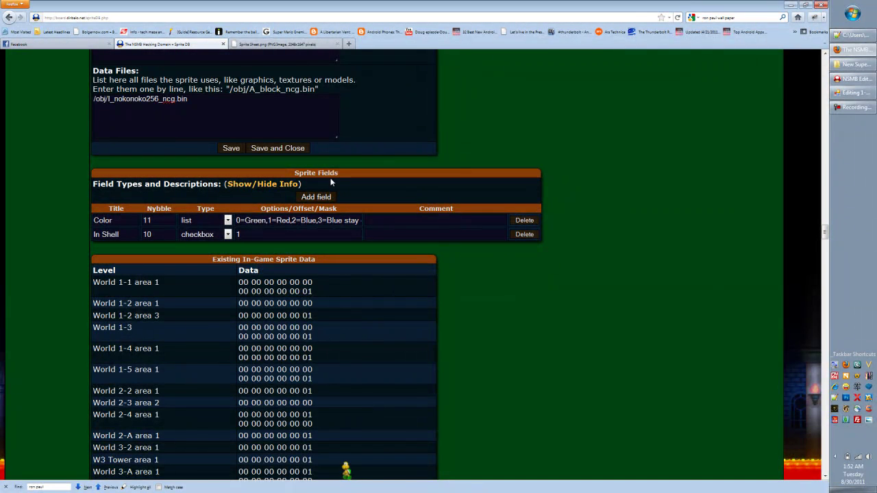
click(855, 93)
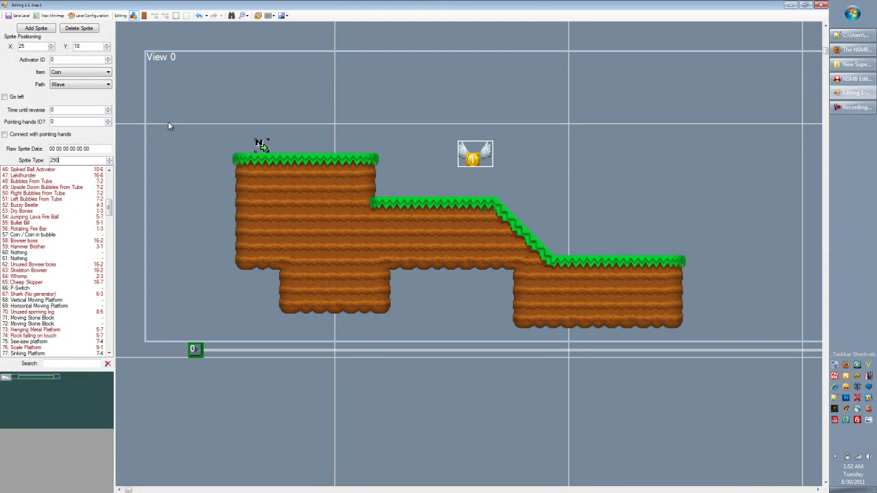
click(855, 49)
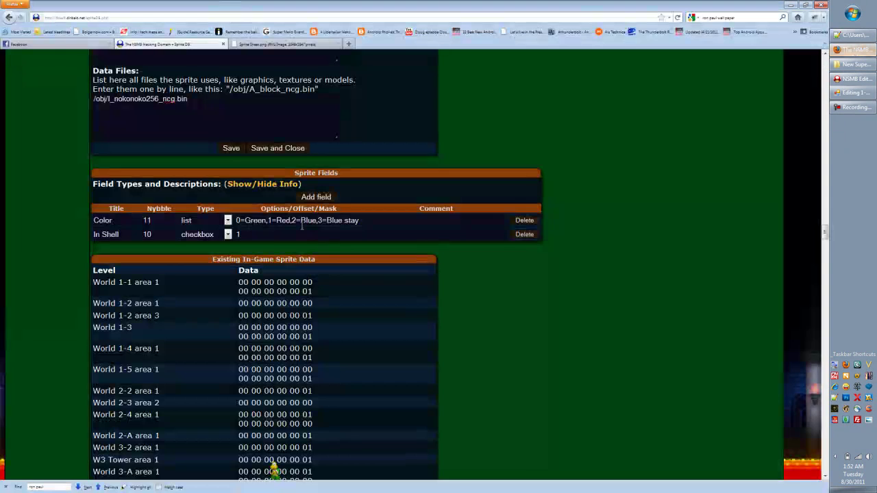
click(228, 220)
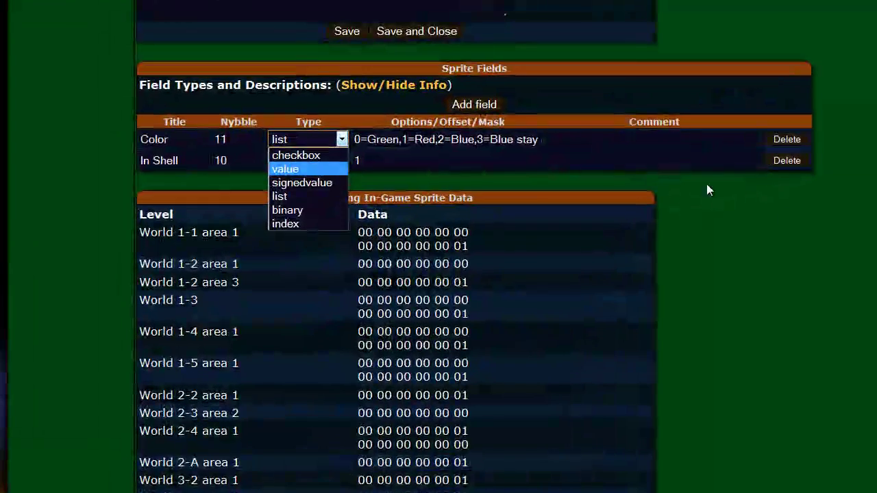
click(471, 253)
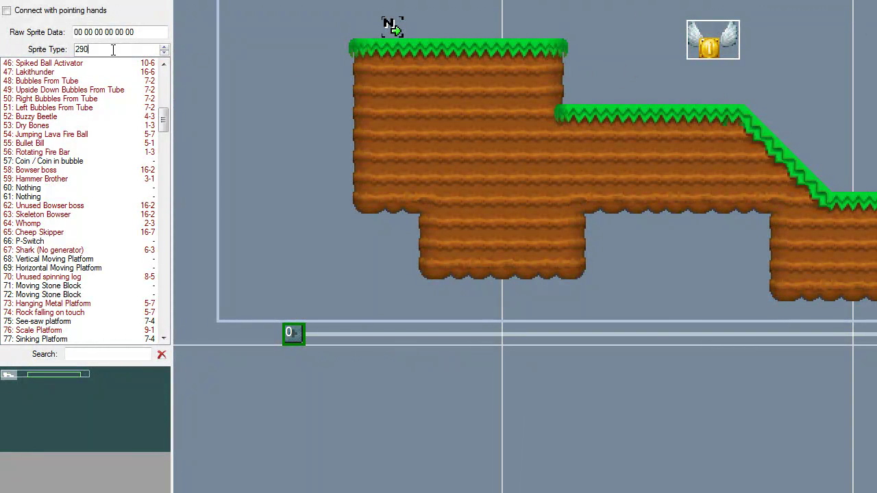
- Set the sprite type to 149 (Koopa Troopa) with Color Green, then return to the Sprite Database
text(149)
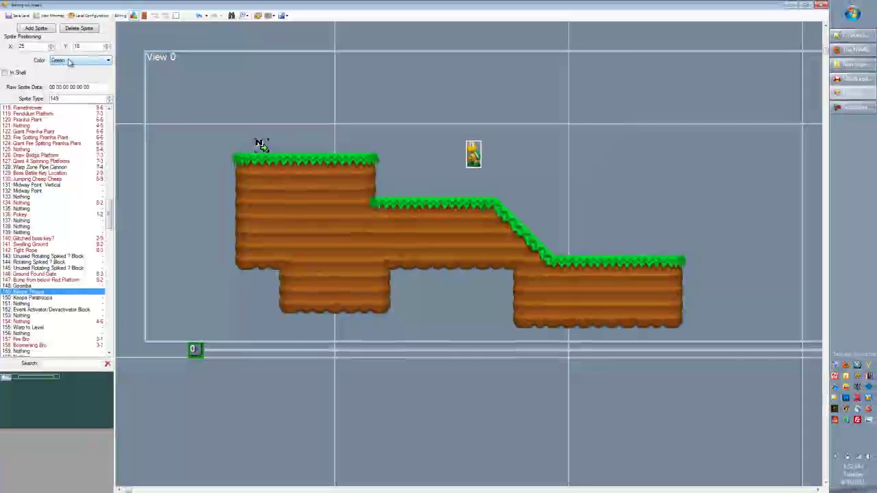
click(75, 61)
click(70, 62)
click(69, 62)
click(69, 62)
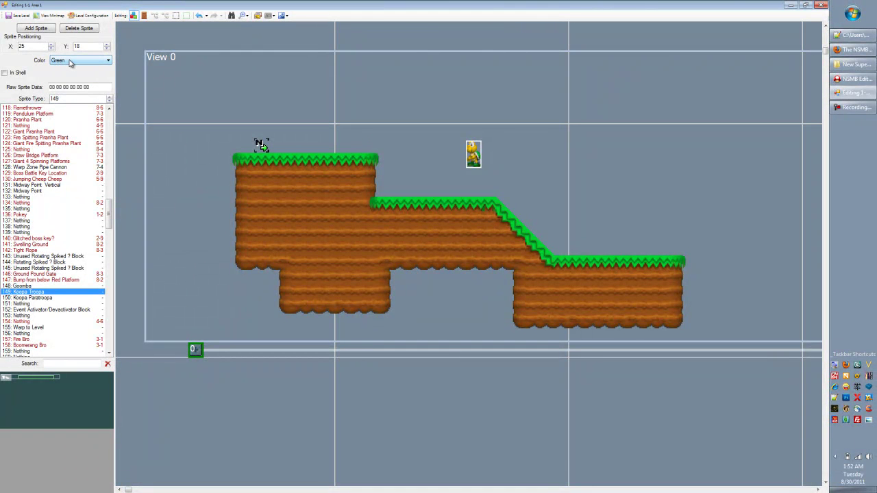
click(849, 50)
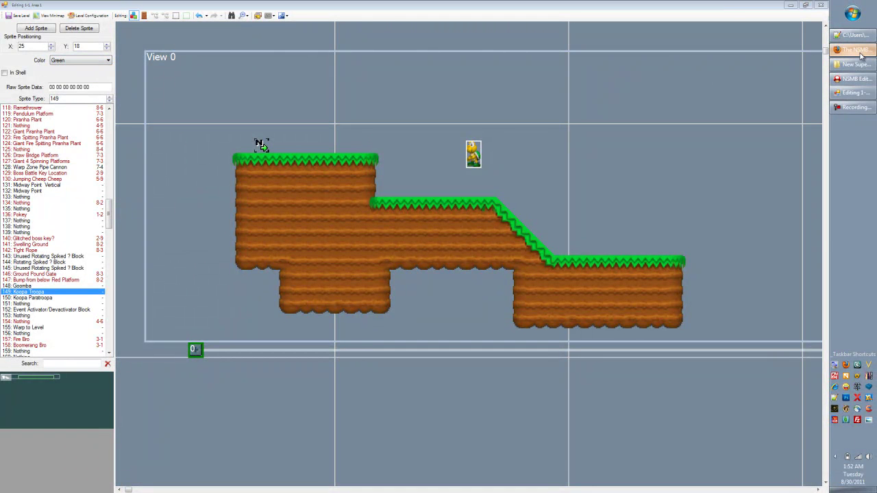
scroll(517, 338, up, 20)
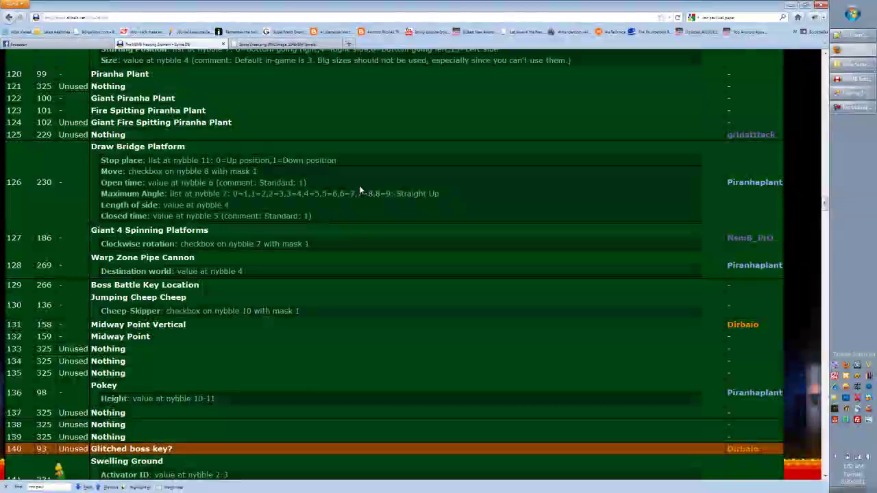
scroll(359, 190, down, 10)
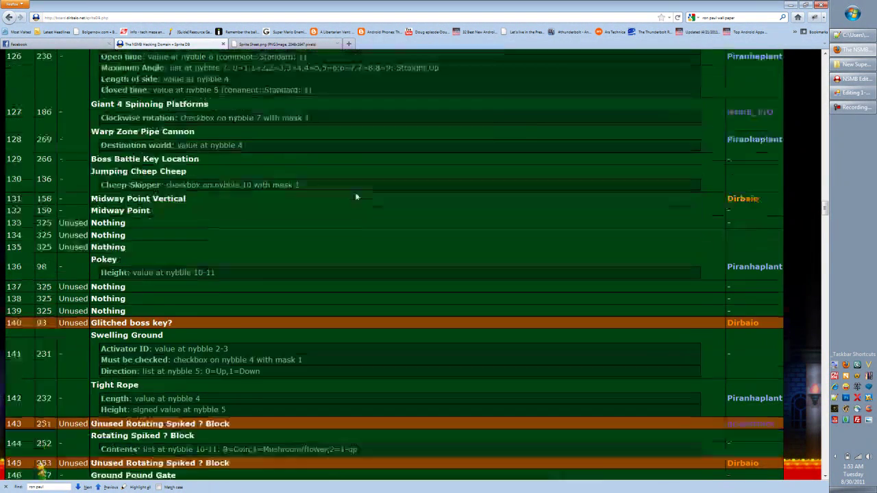
scroll(270, 261, down, 5)
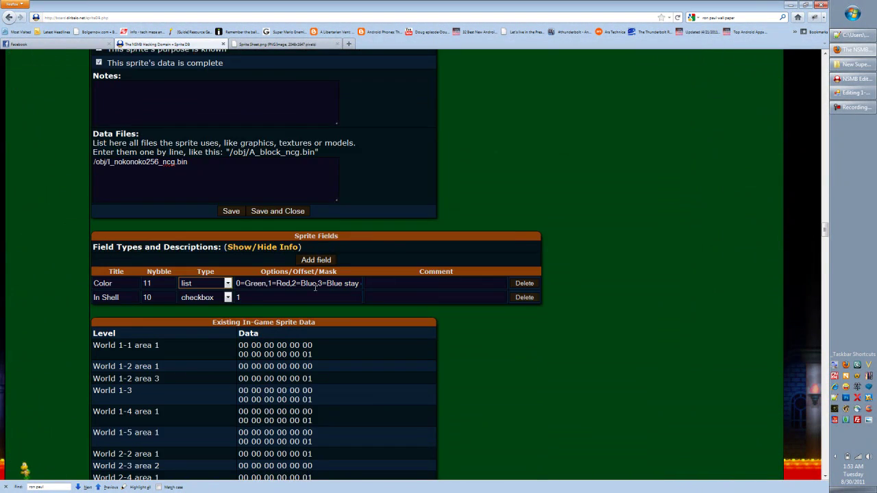
double_click(246, 220)
text(Purple)
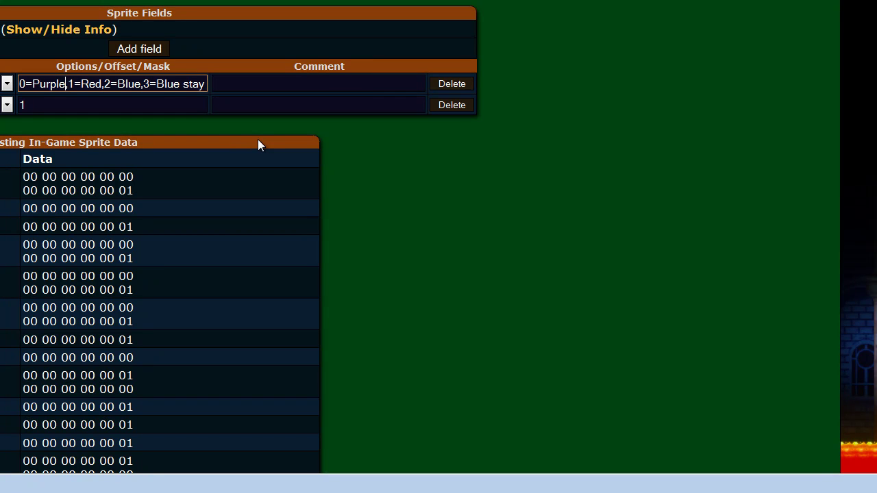
key(ctrl+z)
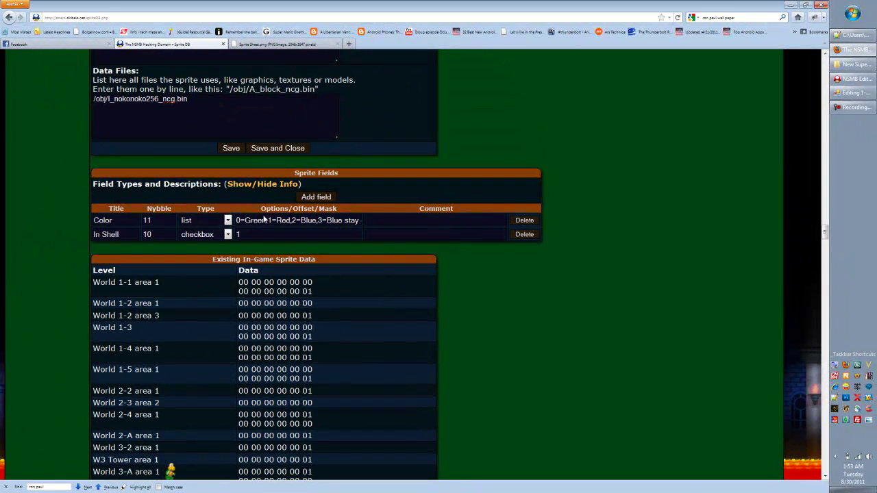
scroll(343, 235, down, 15)
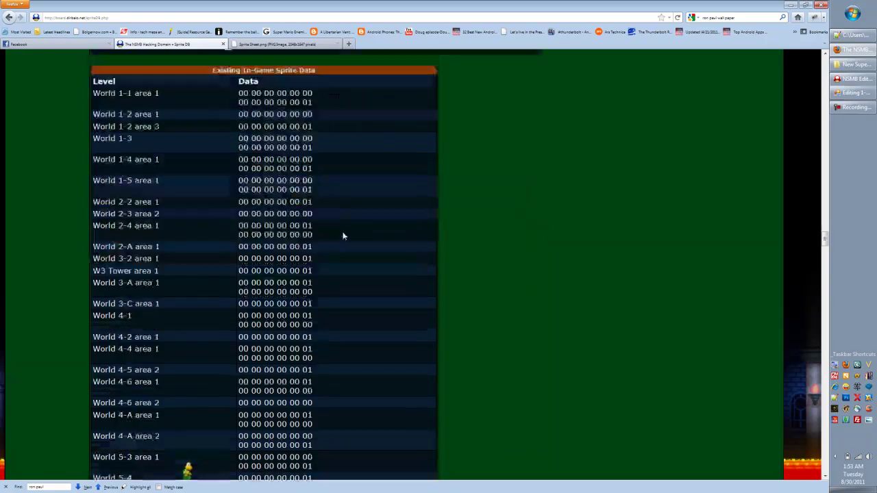
scroll(495, 232, down, 10)
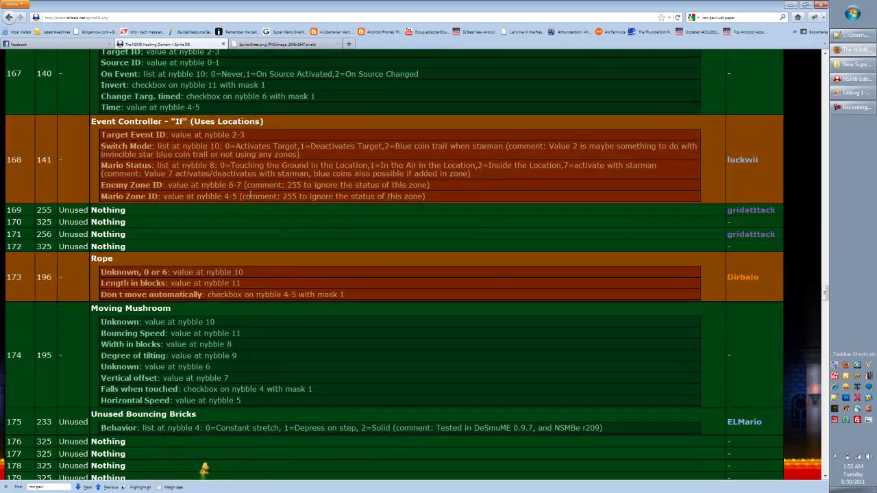
scroll(206, 186, down, 20)
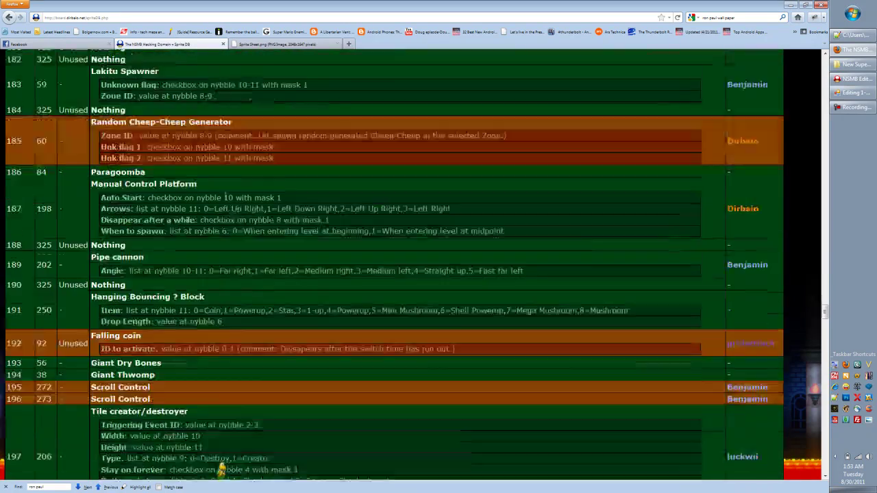
scroll(276, 217, down, 18)
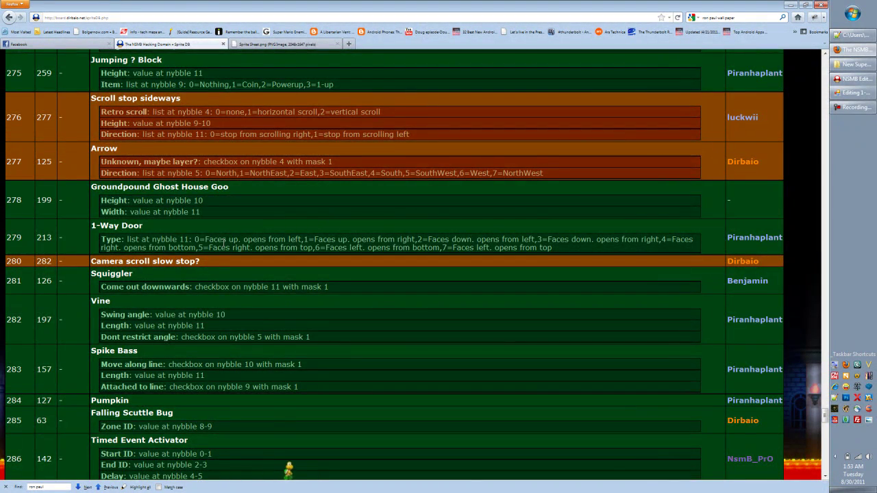
scroll(223, 245, down, 9)
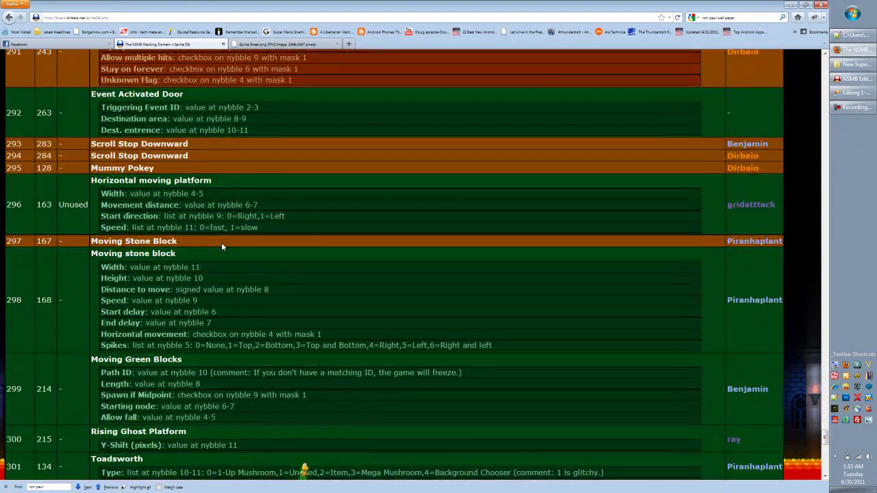
scroll(229, 242, up, 5)
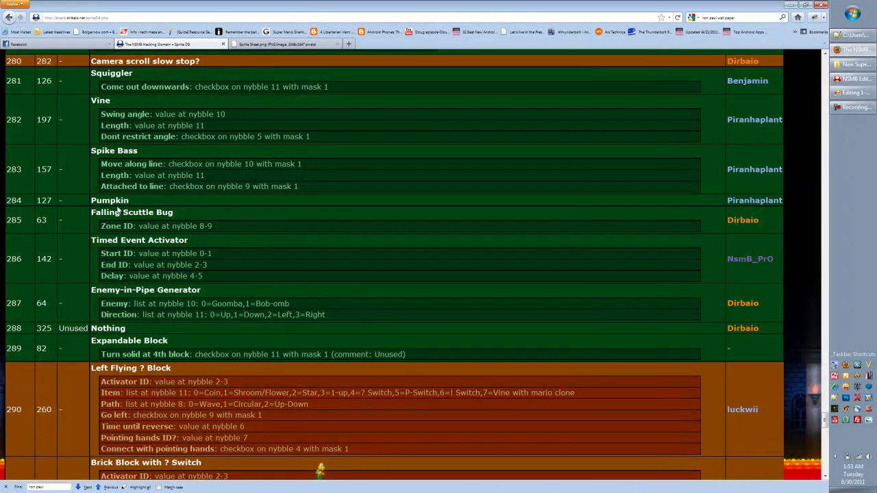
- Expand the Pumpkin sprite's information in the Sprite DB
click(117, 201)
scroll(116, 201, down, 2)
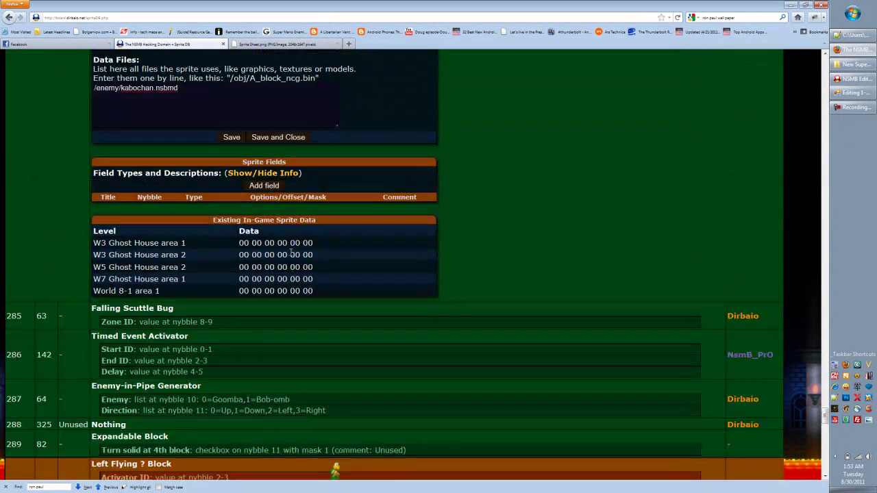
scroll(310, 259, up, 2)
scroll(301, 260, down, 4)
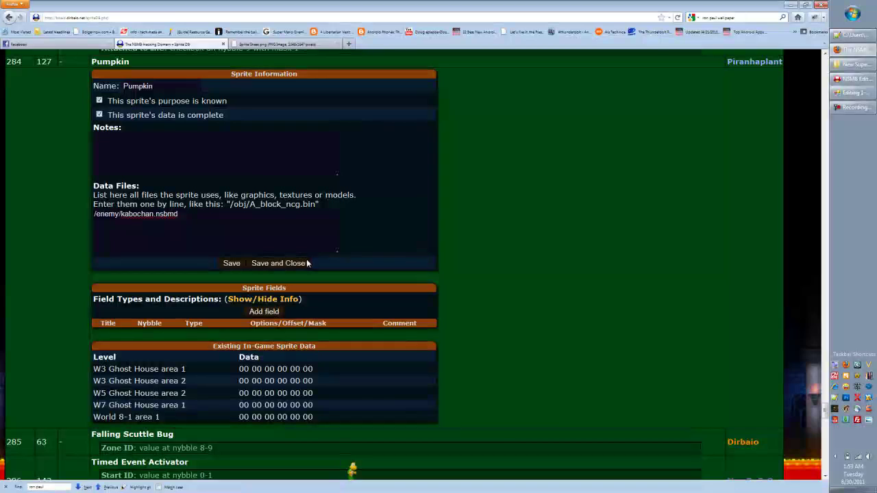
- Add an Explode field to Pumpkin at nybble 3 with value 7
click(261, 313)
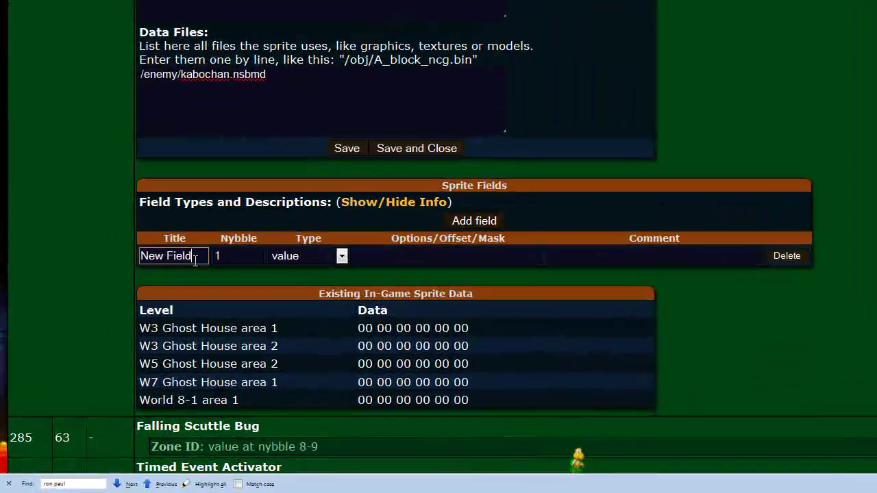
key(Tab)
text(Explod)
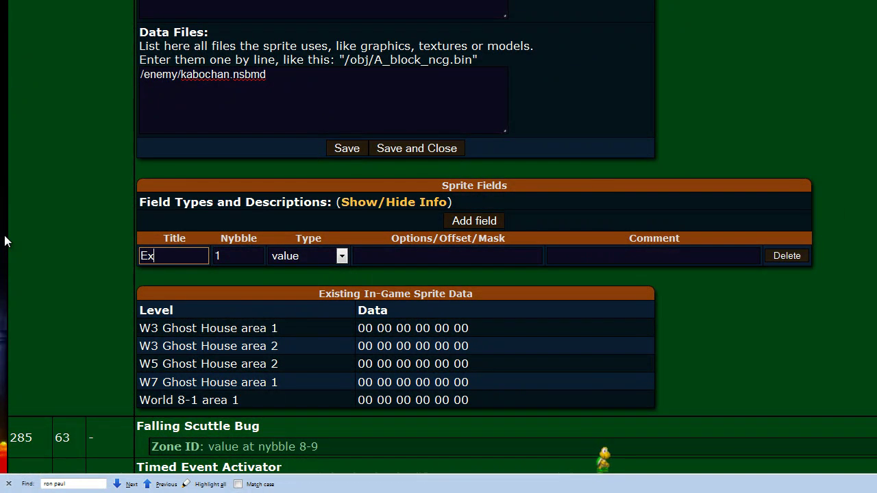
text(e)
key(Tab)
text(3)
click(368, 254)
text(7)
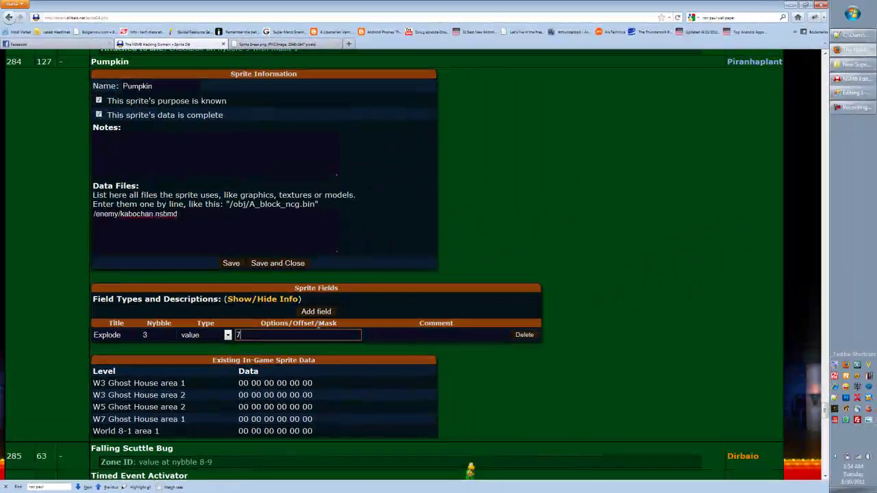
- Confirm the value 7, then delete the Explode field, leaving Pumpkin with no fields
scroll(506, 368, down, 2)
scroll(506, 368, up, 2)
scroll(501, 369, up, 2)
scroll(501, 369, down, 2)
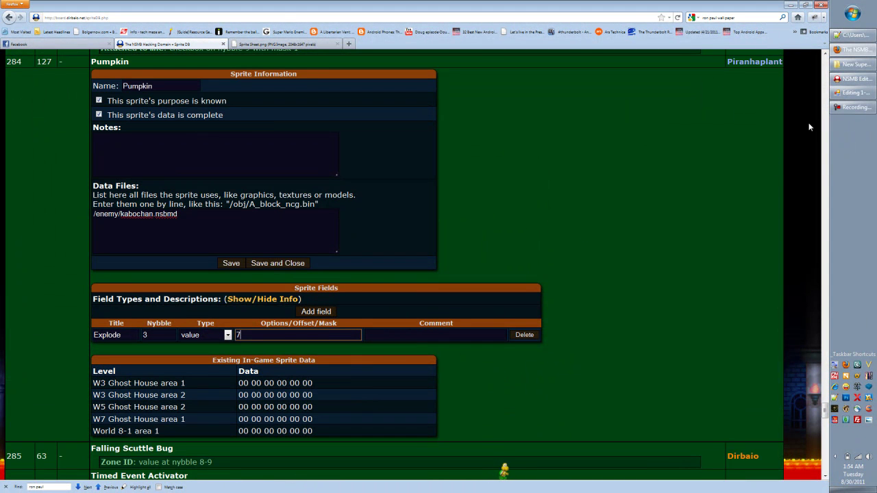
click(854, 92)
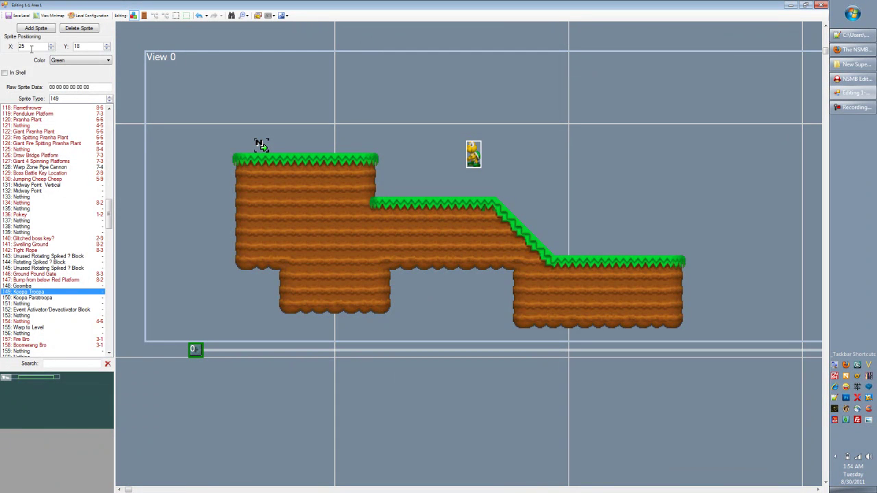
key(alt+Tab)
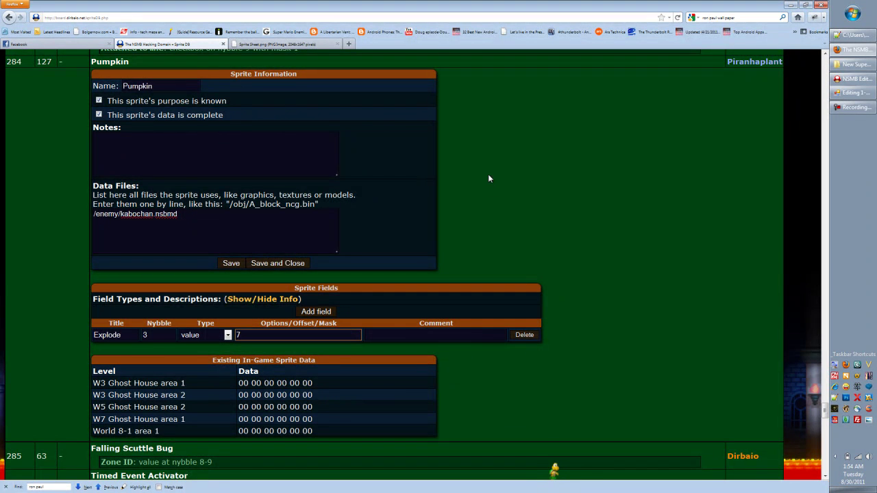
click(576, 199)
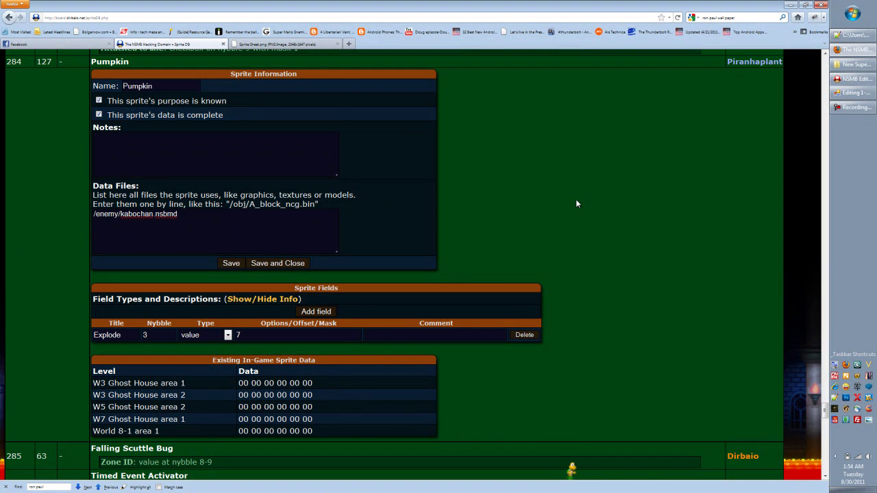
click(530, 336)
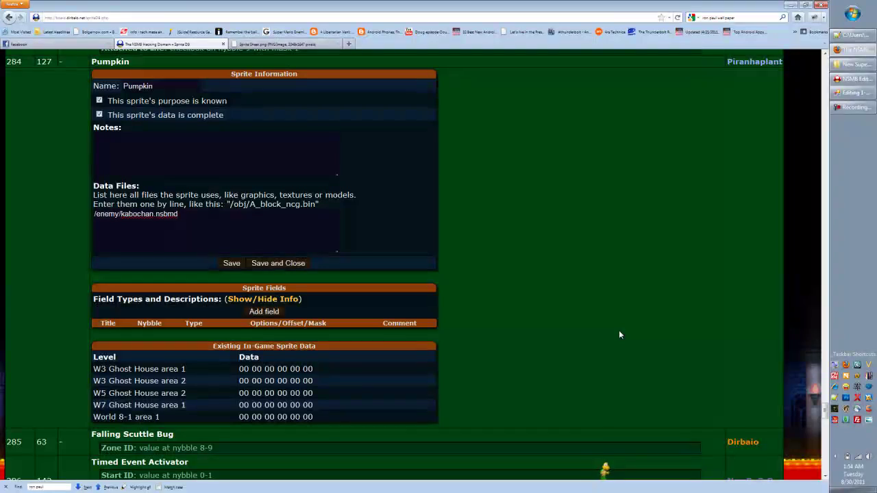
scroll(569, 260, up, 15)
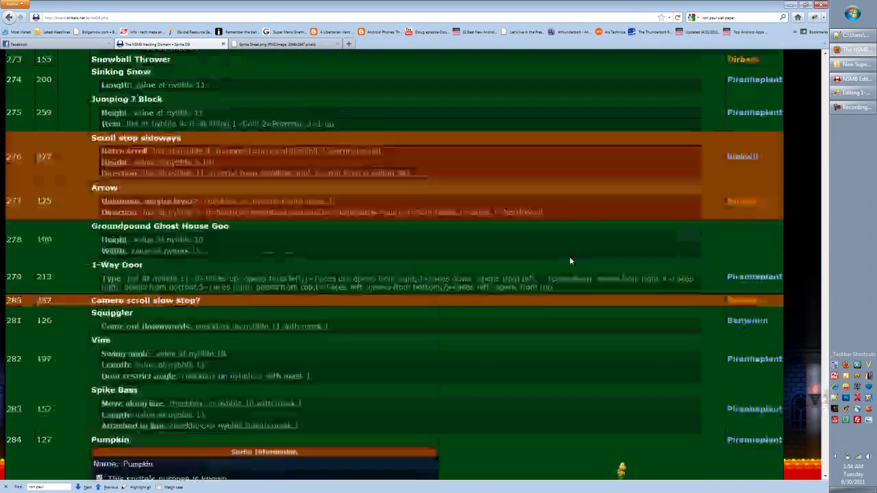
scroll(569, 260, up, 3)
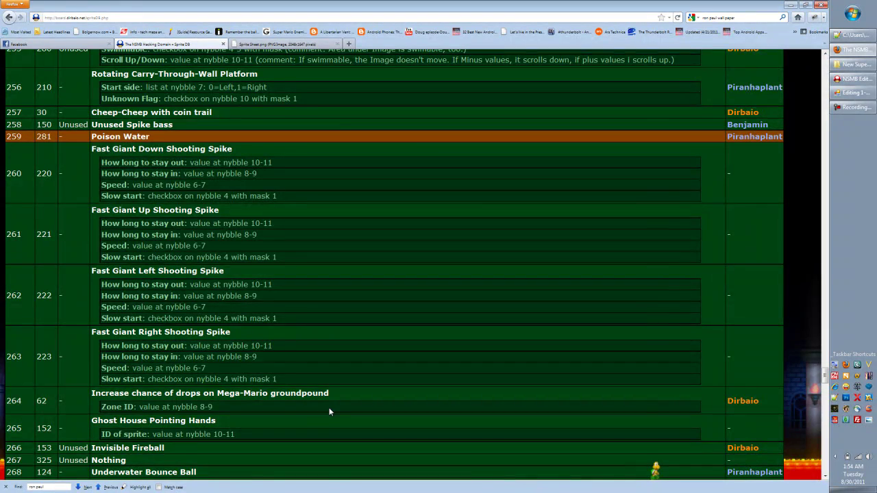
scroll(333, 394, up, 6)
scroll(331, 397, up, 2)
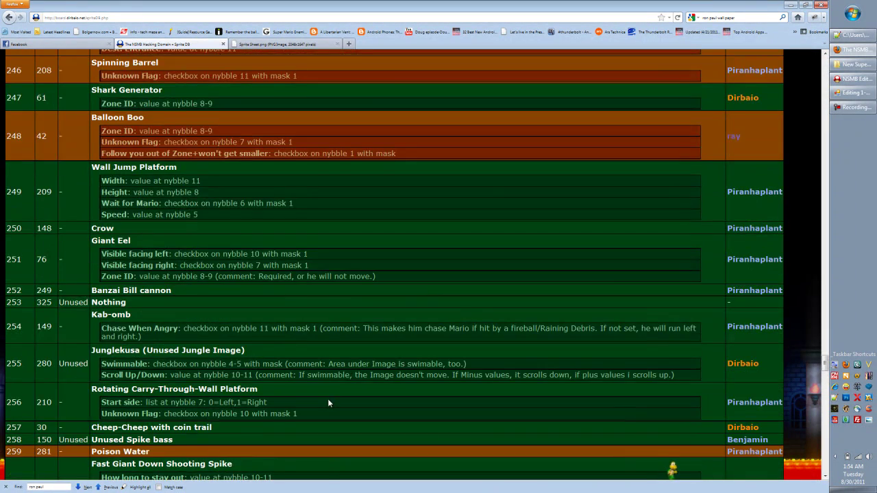
scroll(328, 394, up, 9)
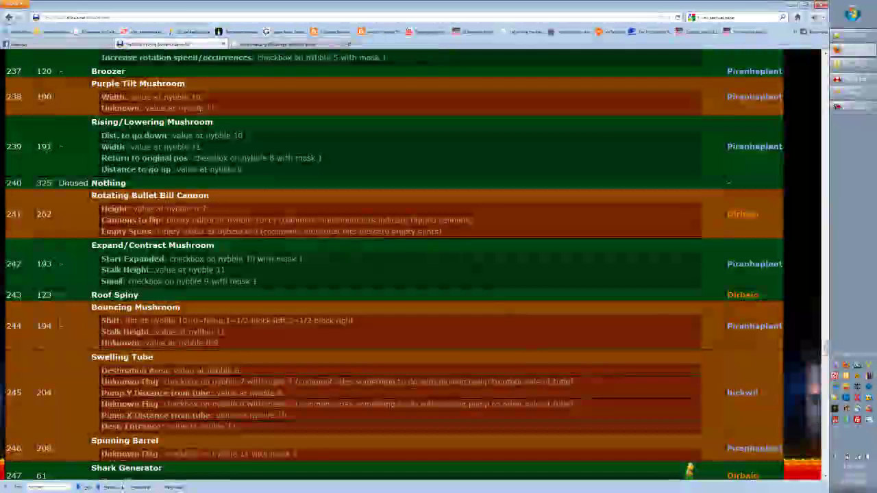
- Drag the green Koopa Troopa onto the middle grassy ledge at X 24, Y 20
click(855, 92)
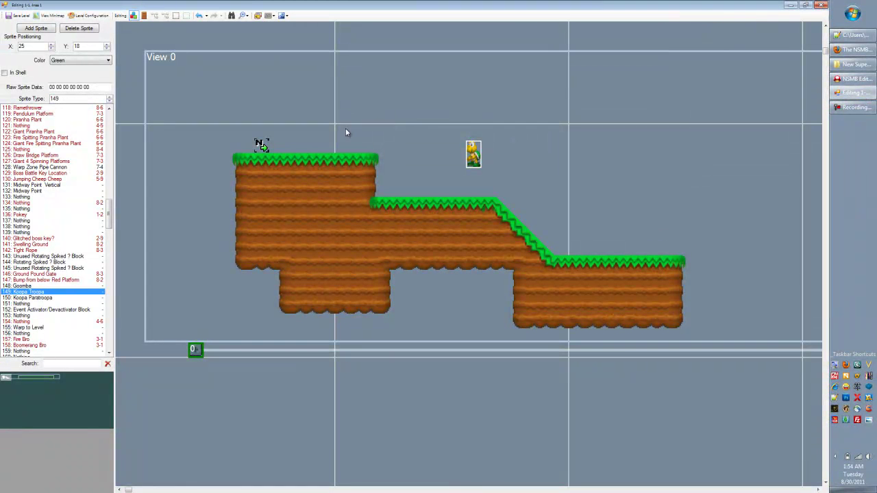
drag(468, 152, 465, 183)
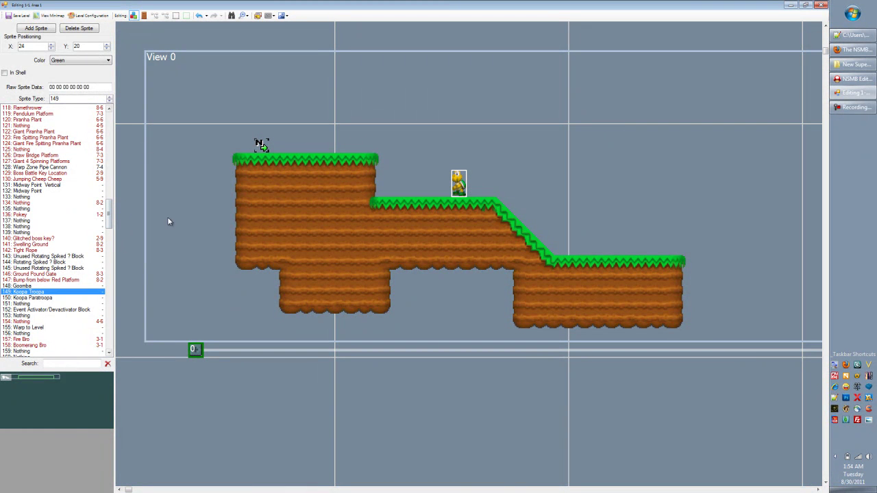
drag(111, 223, 114, 215)
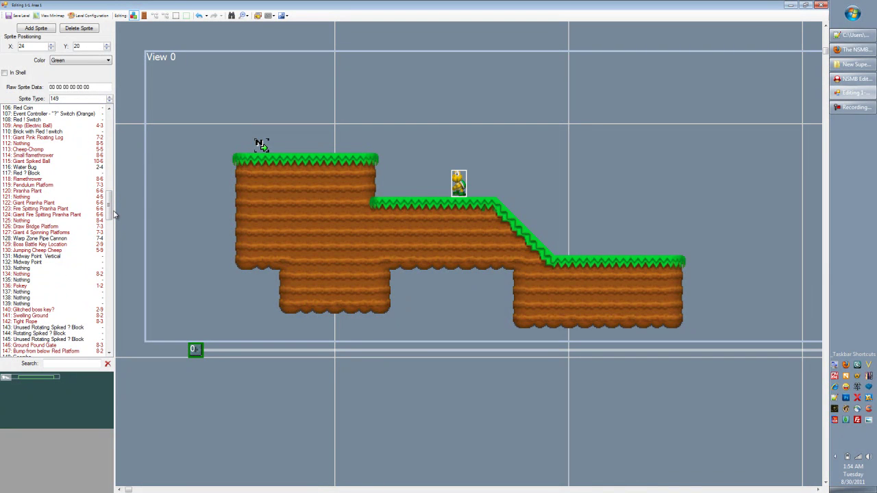